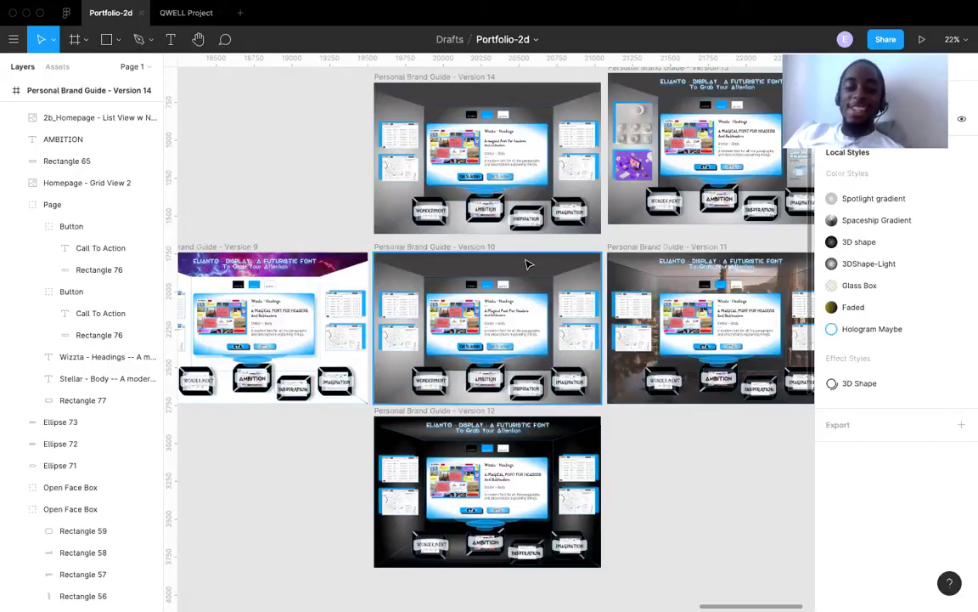
Examine the colours, fonts and buttons in the dark Personal Brand Guide - Version 12 frame.
{"action": "scroll", "coordinate": [527, 264], "scroll_direction": "up", "scroll_amount": 5}
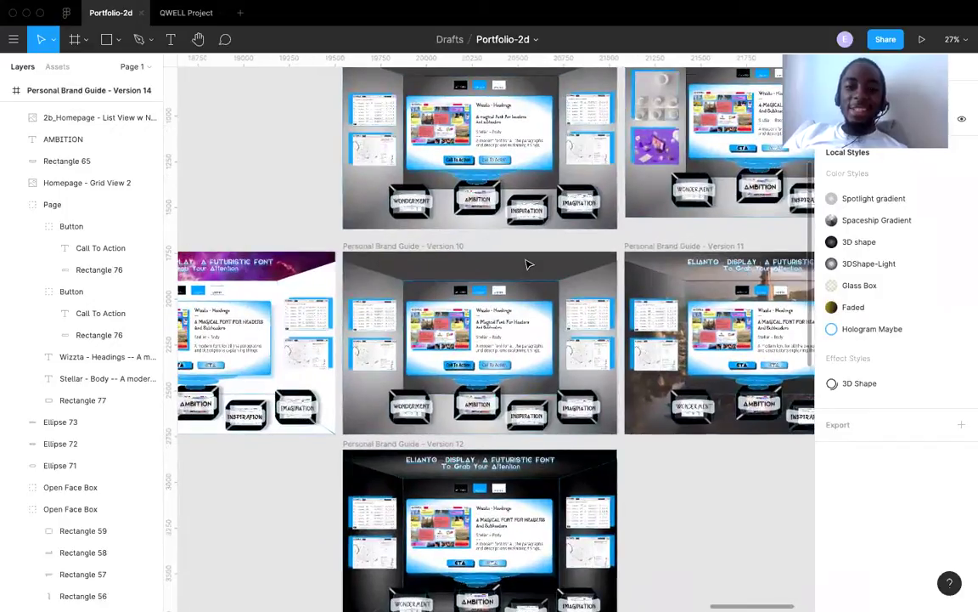
{"action": "scroll", "coordinate": [527, 264], "scroll_direction": "down", "scroll_amount": 10}
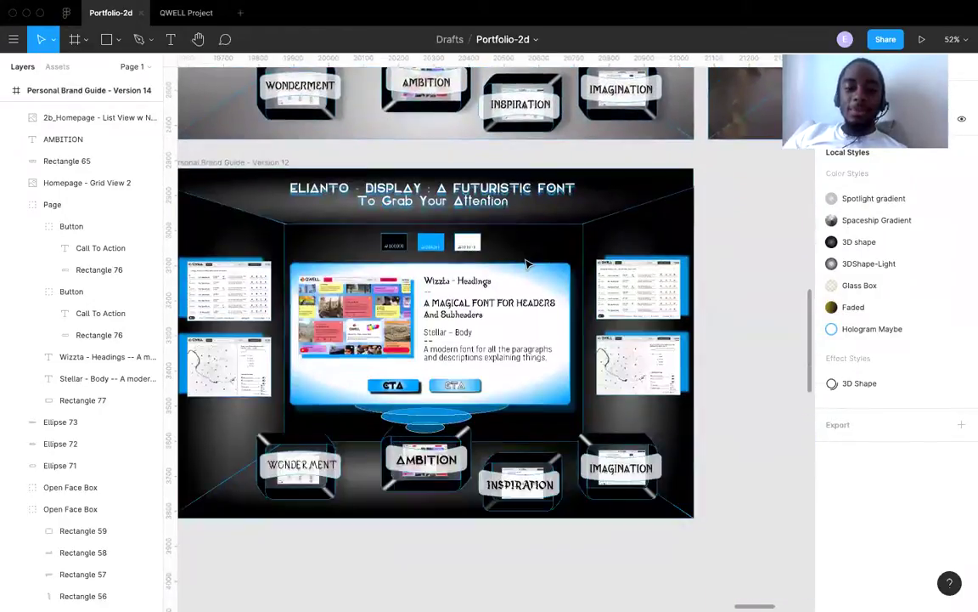
{"action": "scroll", "coordinate": [526, 264], "scroll_direction": "up", "scroll_amount": 3}
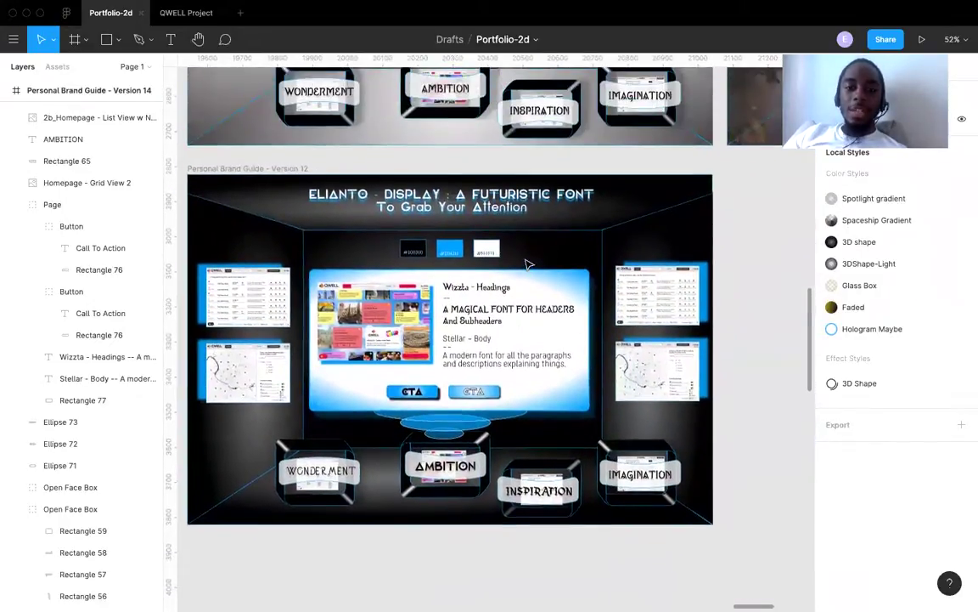
{"action": "scroll", "coordinate": [526, 264], "scroll_direction": "up", "scroll_amount": 3}
{"action": "scroll", "coordinate": [524, 221], "scroll_direction": "up", "scroll_amount": 2}
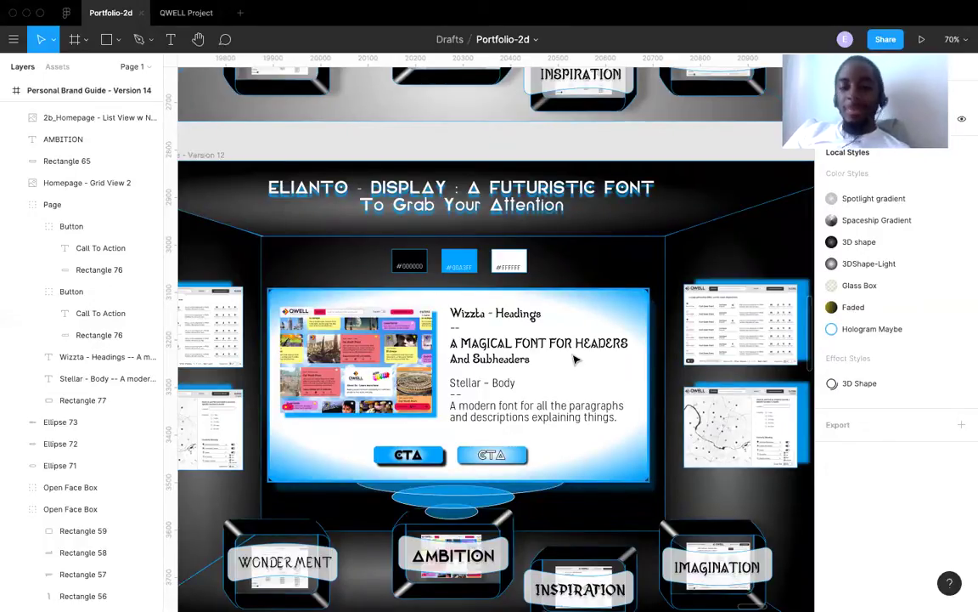
Compare the heading text, call-to-action buttons and labelled boxes in the Version 10 and Version 14 brand guide frames.
{"action": "scroll", "coordinate": [575, 360], "scroll_direction": "up", "scroll_amount": 10}
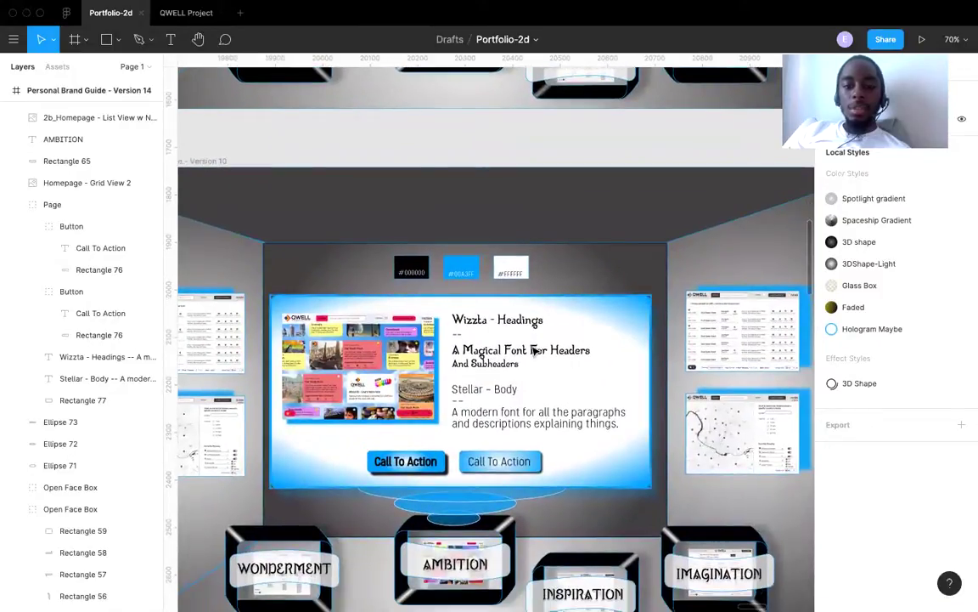
{"action": "scroll", "coordinate": [535, 350], "scroll_direction": "down", "scroll_amount": 5}
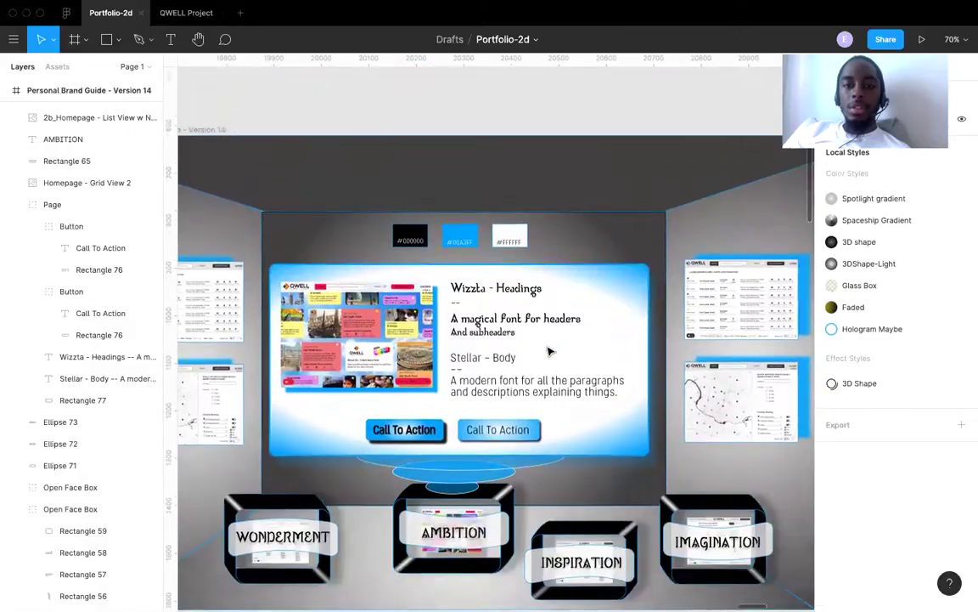
{"action": "scroll", "coordinate": [548, 351], "scroll_direction": "down", "scroll_amount": 3}
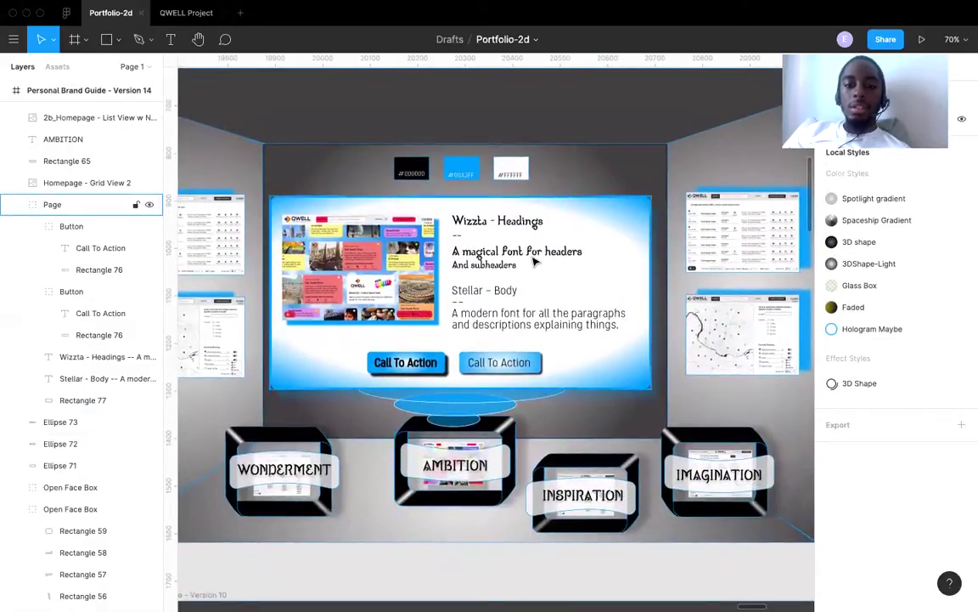
{"action": "scroll", "coordinate": [535, 262], "scroll_direction": "up", "scroll_amount": 3}
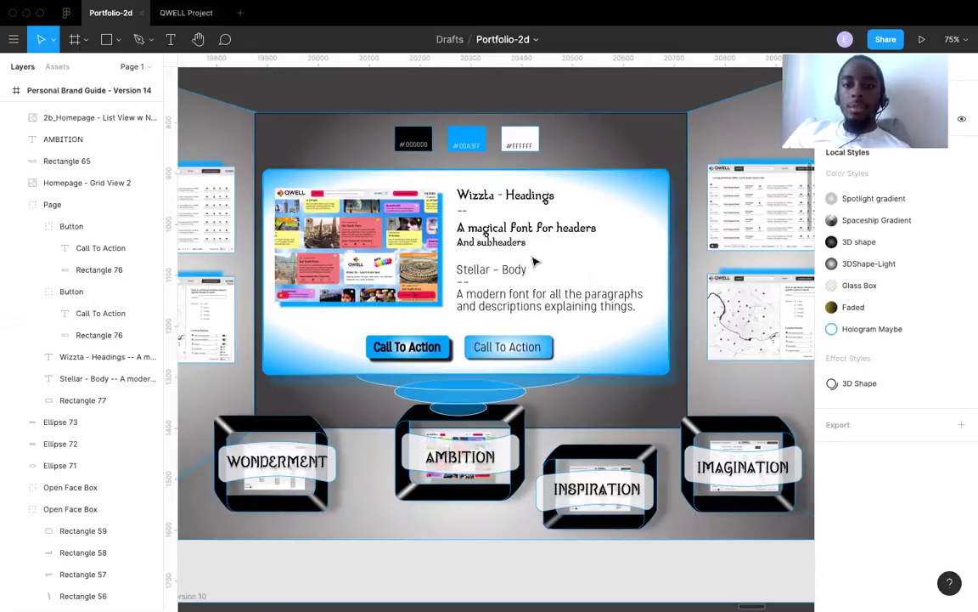
{"action": "scroll", "coordinate": [524, 299], "scroll_direction": "down", "scroll_amount": 10}
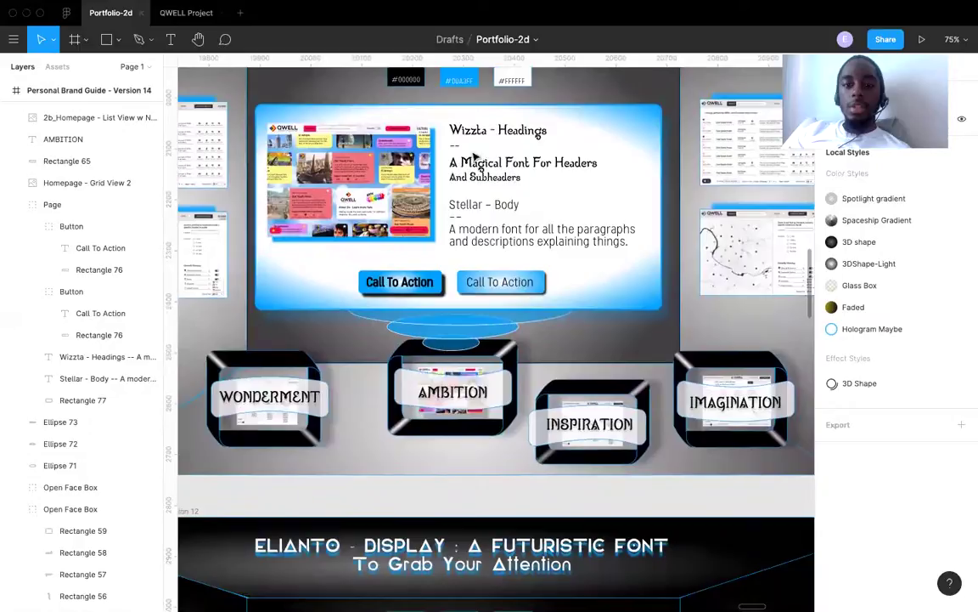
{"action": "scroll", "coordinate": [574, 238], "scroll_direction": "up", "scroll_amount": 2}
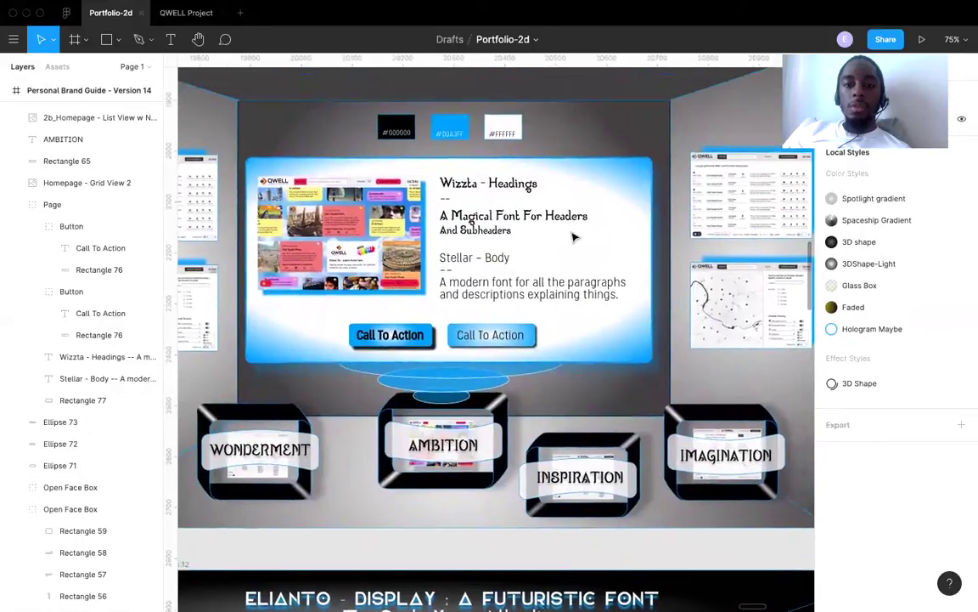
{"action": "scroll", "coordinate": [573, 238], "scroll_direction": "down", "scroll_amount": 15}
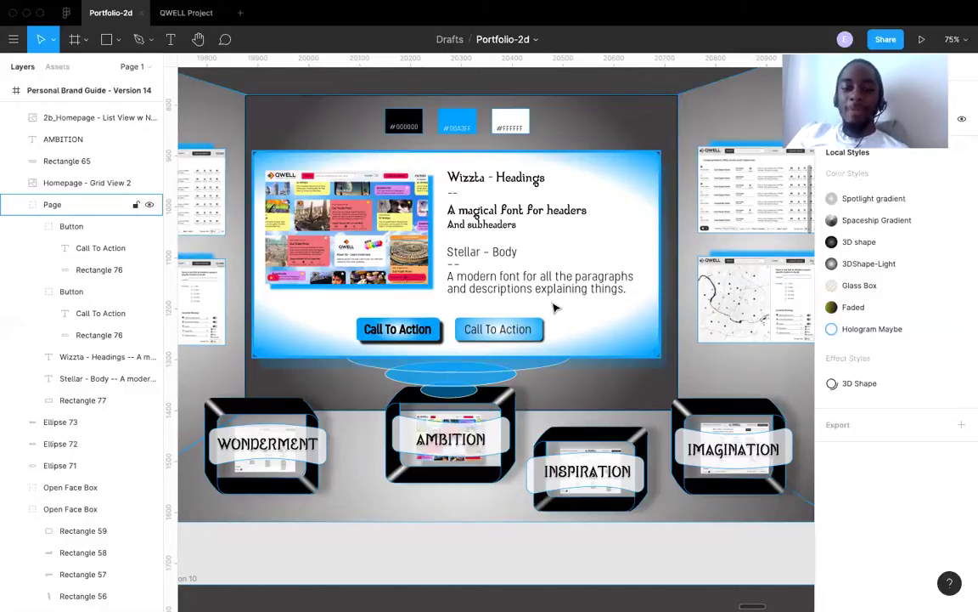
{"action": "scroll", "coordinate": [561, 336], "scroll_direction": "left", "scroll_amount": 3}
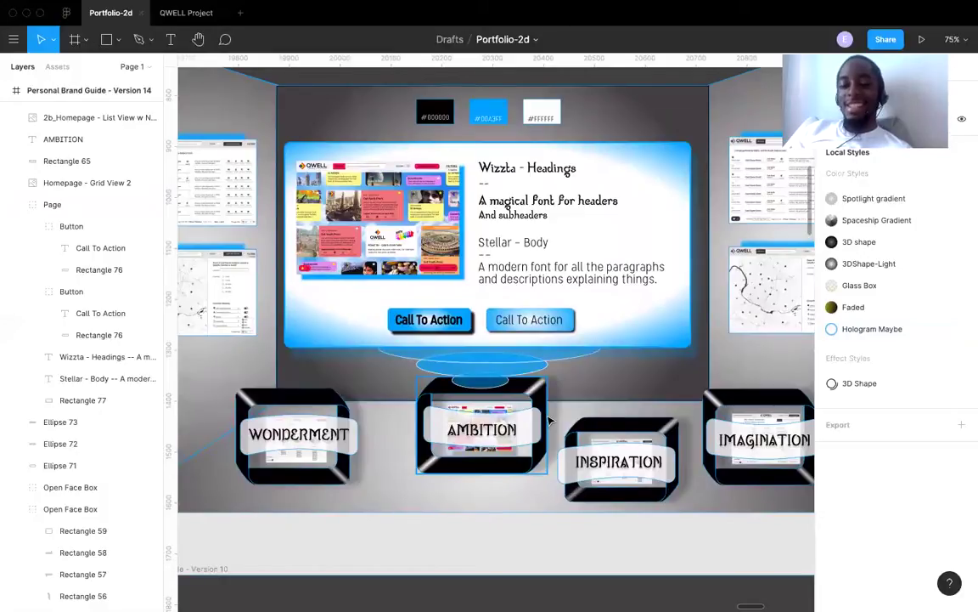
{"action": "scroll", "coordinate": [550, 420], "scroll_direction": "up", "scroll_amount": 2}
{"action": "scroll", "coordinate": [550, 421], "scroll_direction": "left", "scroll_amount": 2}
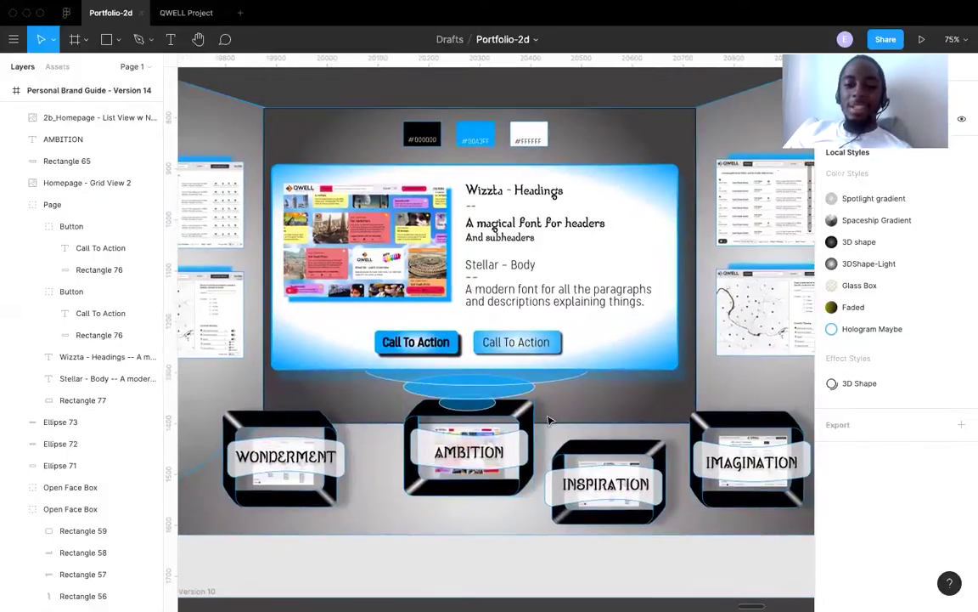
{"action": "scroll", "coordinate": [550, 420], "scroll_direction": "right", "scroll_amount": 3}
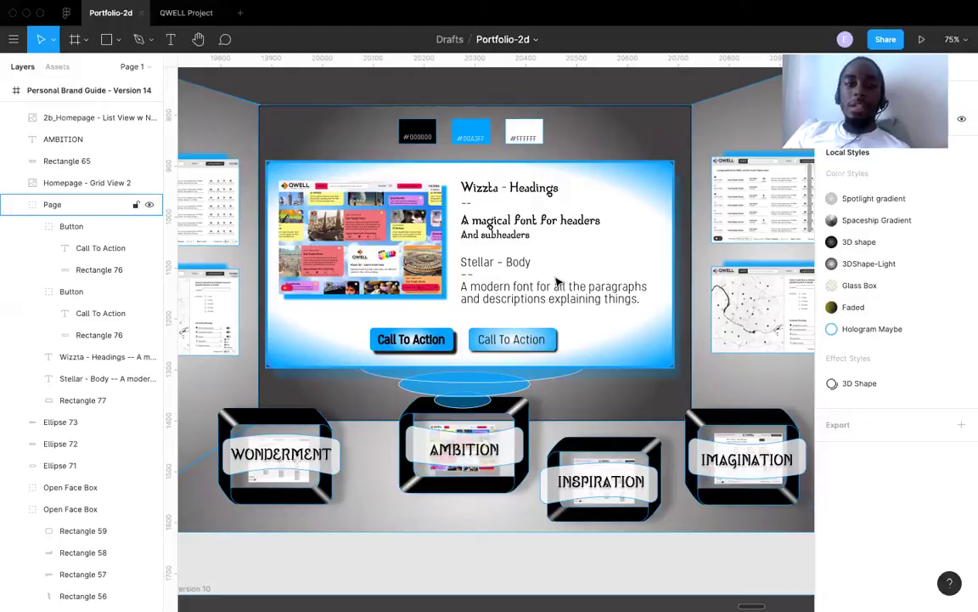
Switch to Firefox, search Google for "heoric story" in a new tab and look through the results.
{"action": "key", "text": "ctrl+Right"}
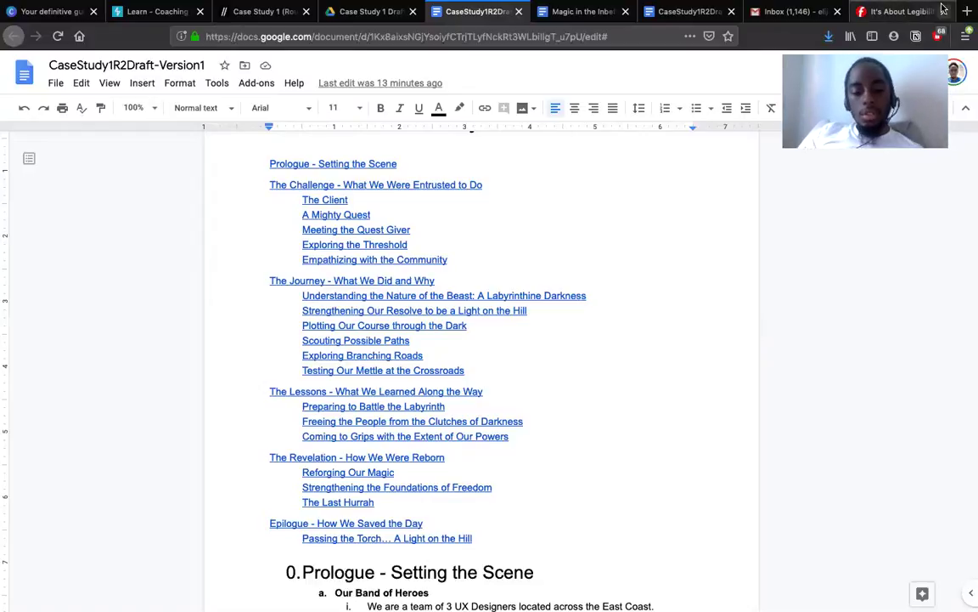
{"action": "left_click", "coordinate": [968, 14]}
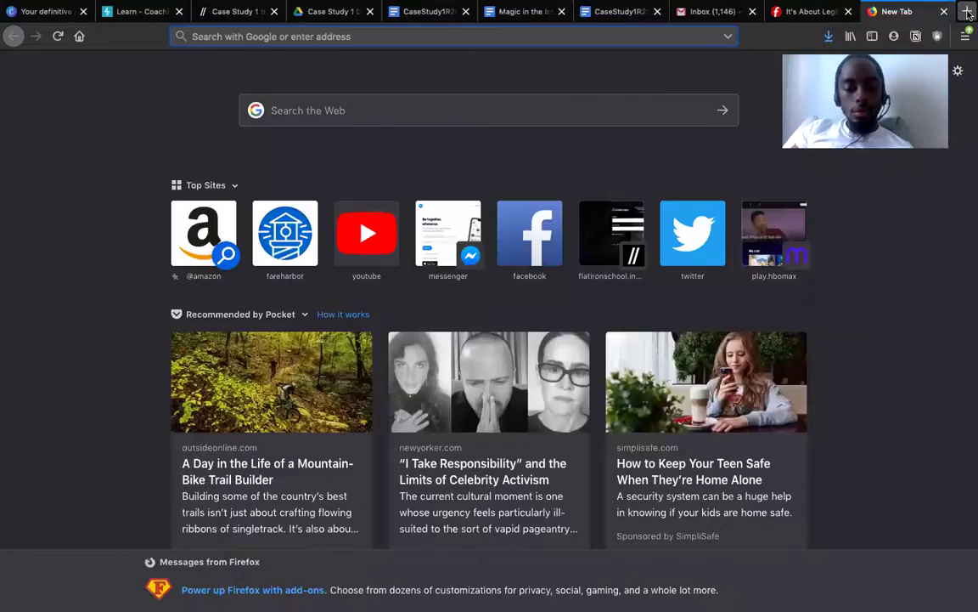
{"action": "type", "text": "heoric"}
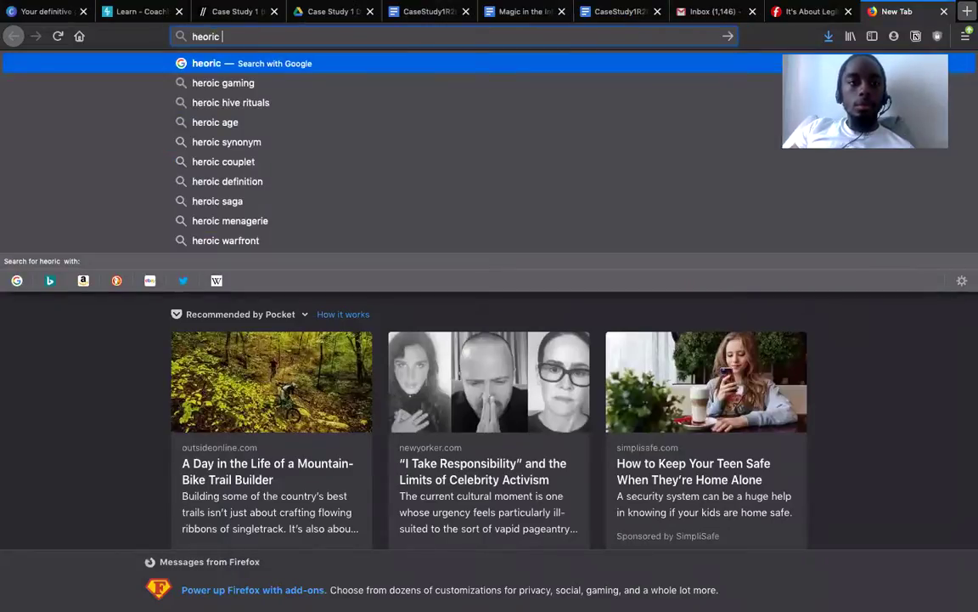
{"action": "type", "text": " story"}
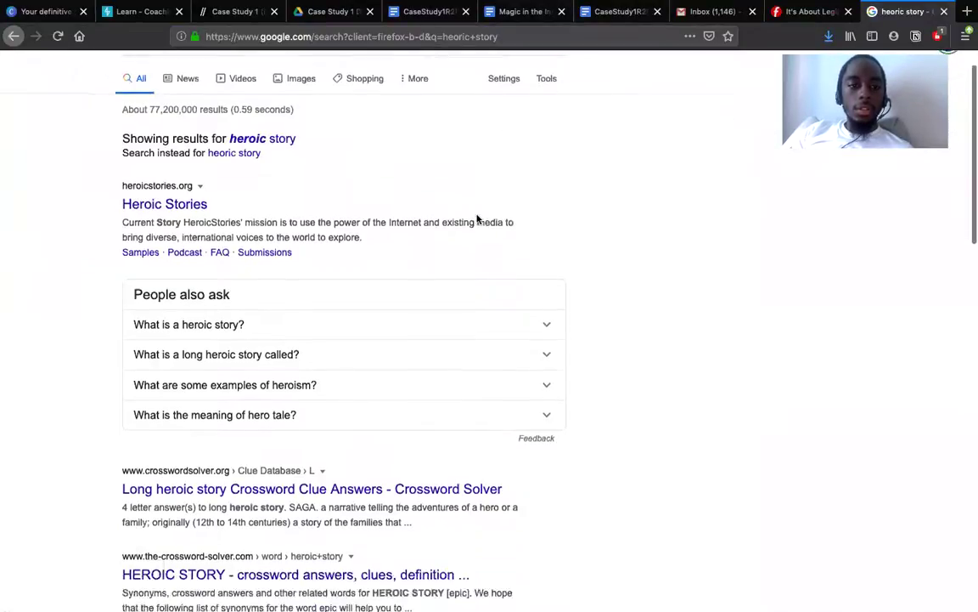
{"action": "scroll", "coordinate": [477, 219], "scroll_direction": "down", "scroll_amount": 3}
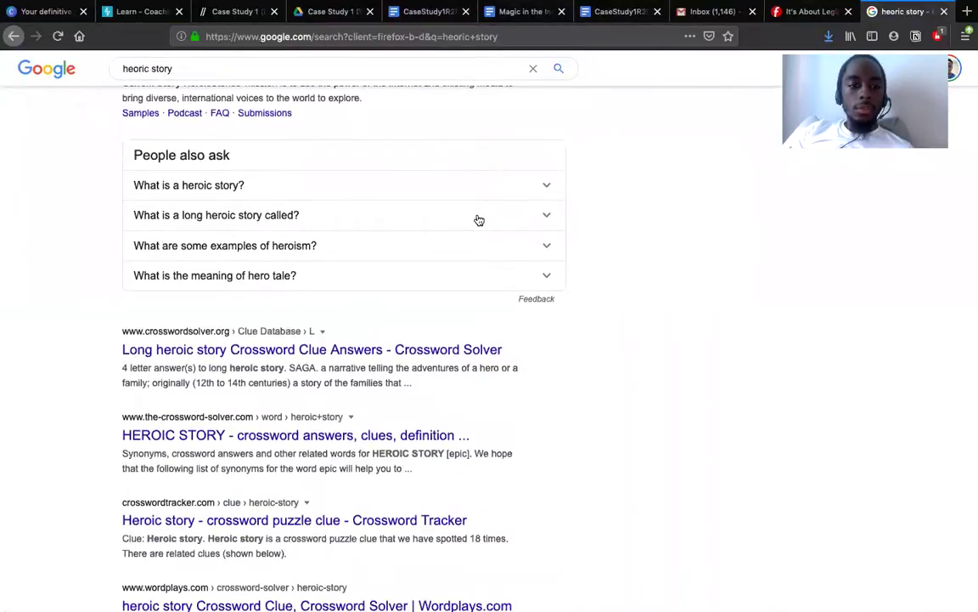
{"action": "scroll", "coordinate": [478, 220], "scroll_direction": "down", "scroll_amount": 6}
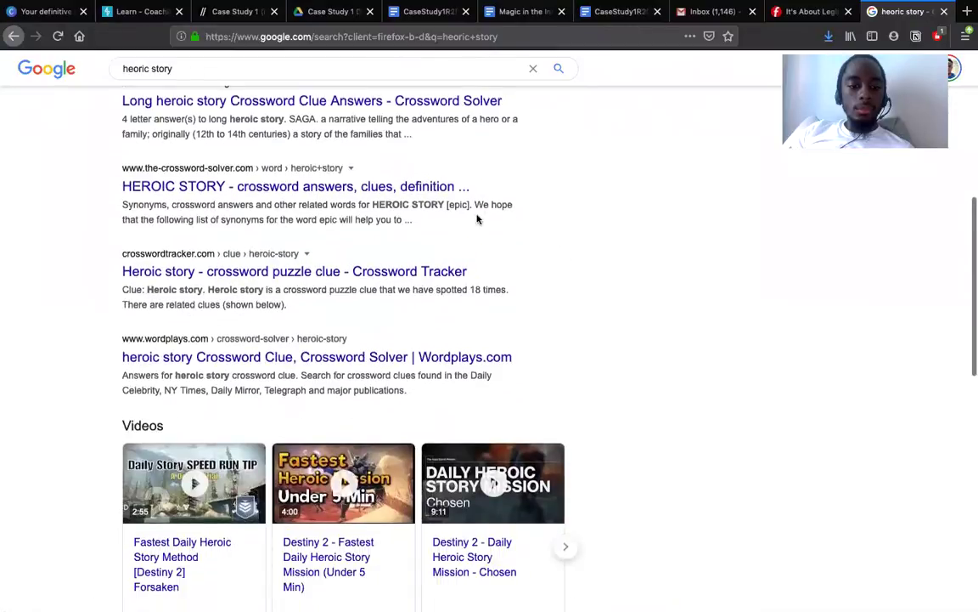
{"action": "scroll", "coordinate": [477, 214], "scroll_direction": "up", "scroll_amount": 10}
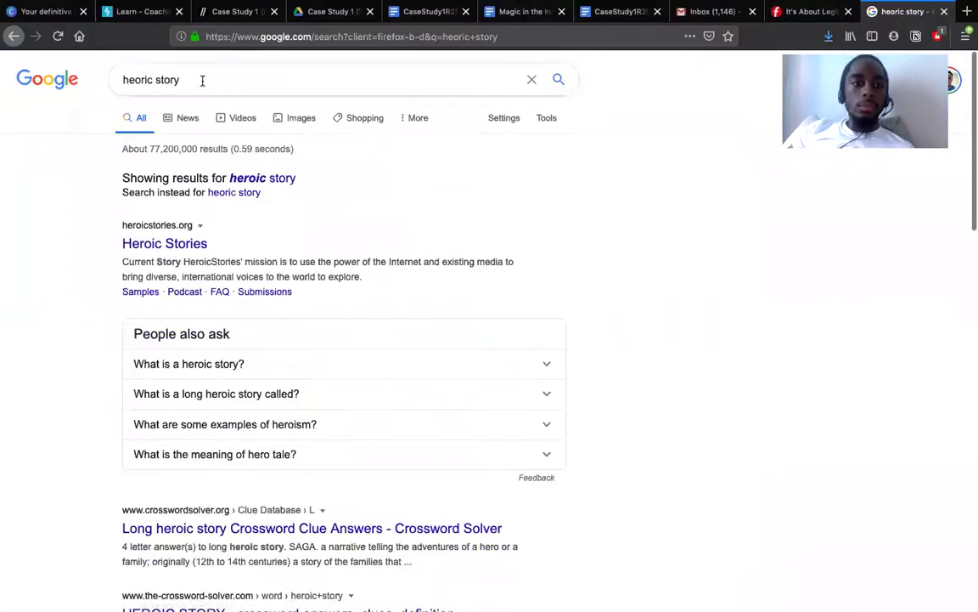
Replace the Google query with "hero story" and run the suggested search "hero story structure".
{"action": "left_click", "coordinate": [202, 80]}
{"action": "double_click", "coordinate": [166, 80]}
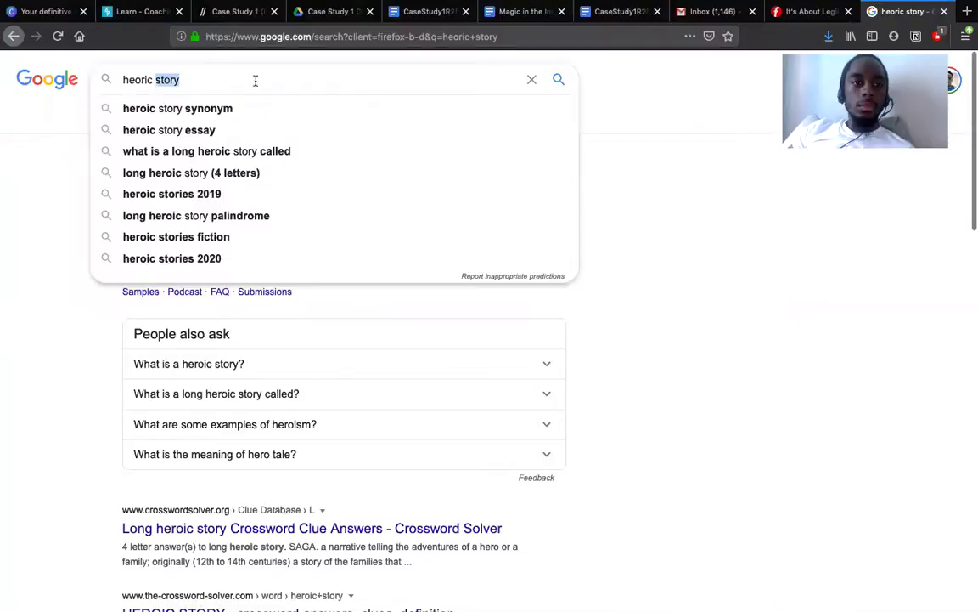
{"action": "key", "text": "BackSpace"}
{"action": "key", "text": "BackSpace"}
{"action": "key", "text": "BackSpace"}
{"action": "key", "text": "BackSpace"}
{"action": "key", "text": "BackSpace"}
{"action": "key", "text": "BackSpace"}
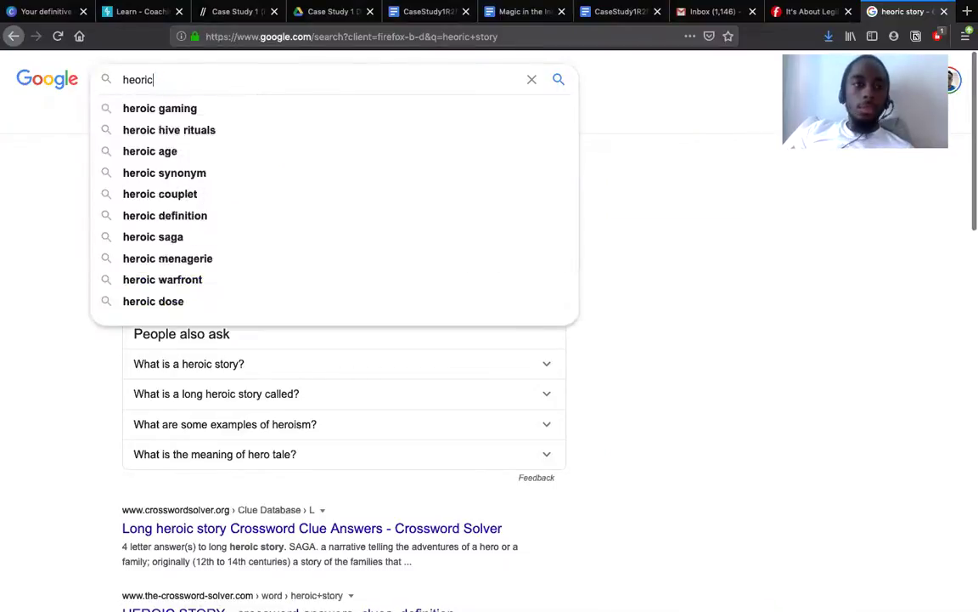
{"action": "type", "text": "ro"}
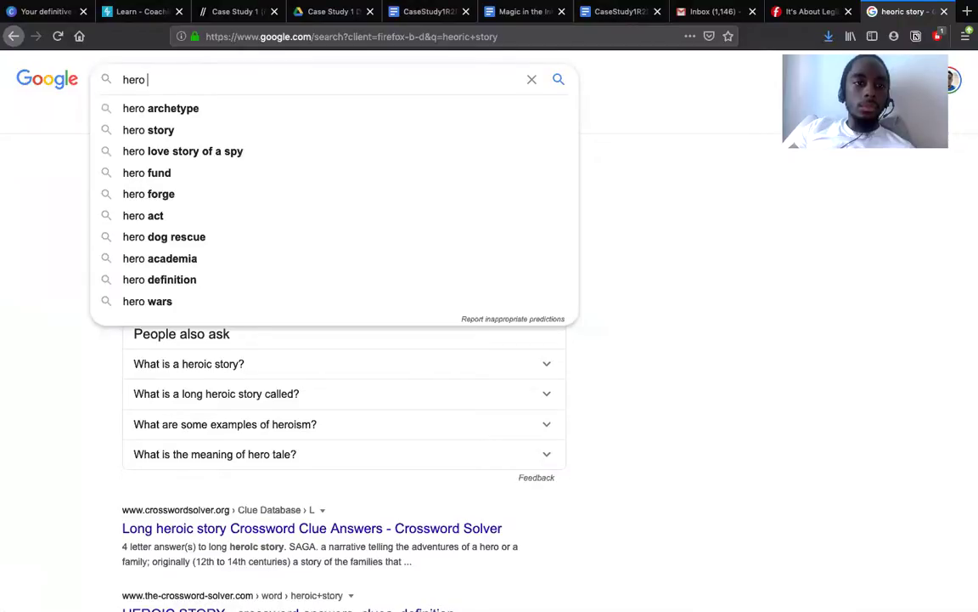
{"action": "type", "text": " story"}
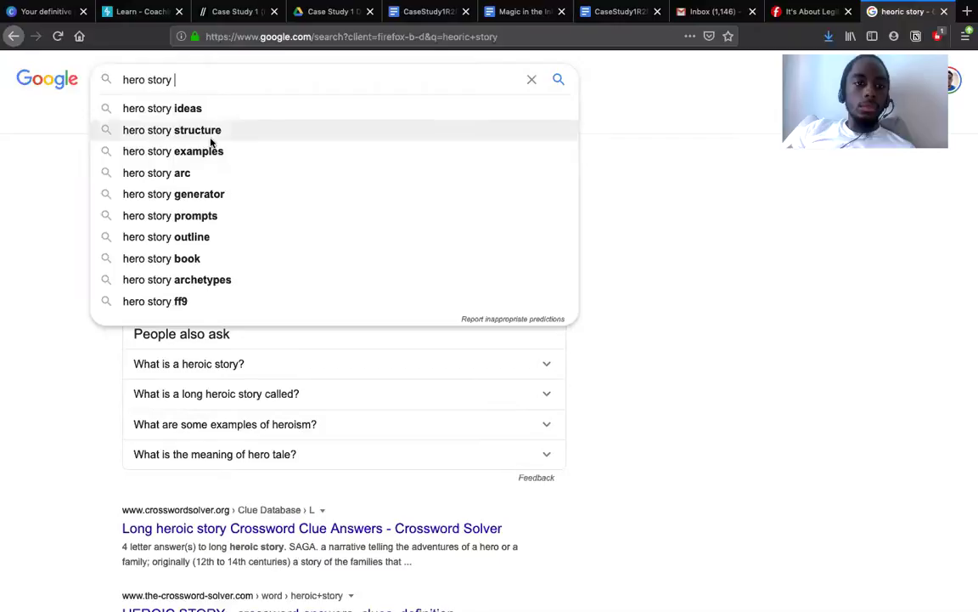
{"action": "left_click", "coordinate": [211, 139]}
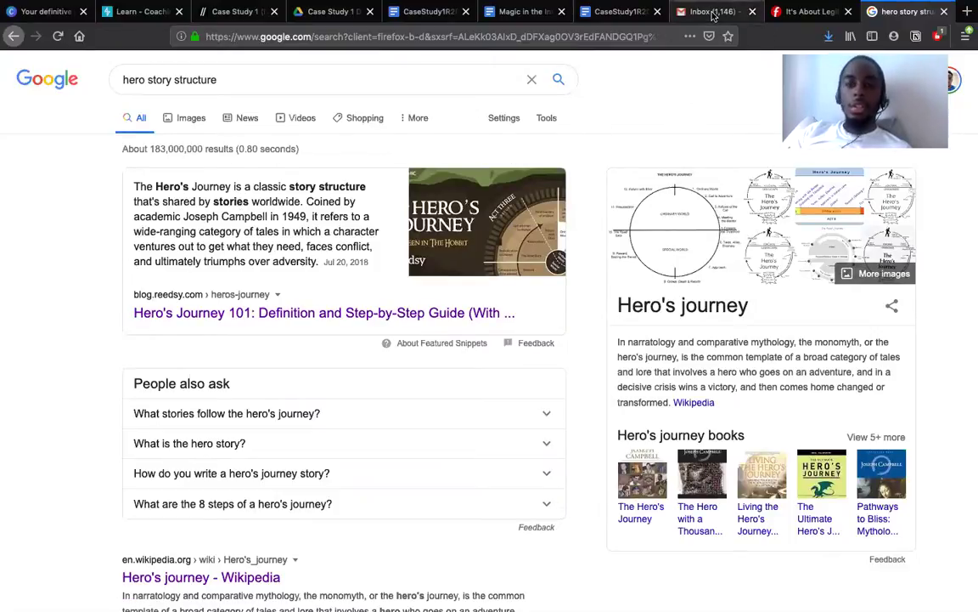
Open the CaseStudy1R2Draft-Version2 document and review its table of contents.
{"action": "left_click", "coordinate": [618, 10]}
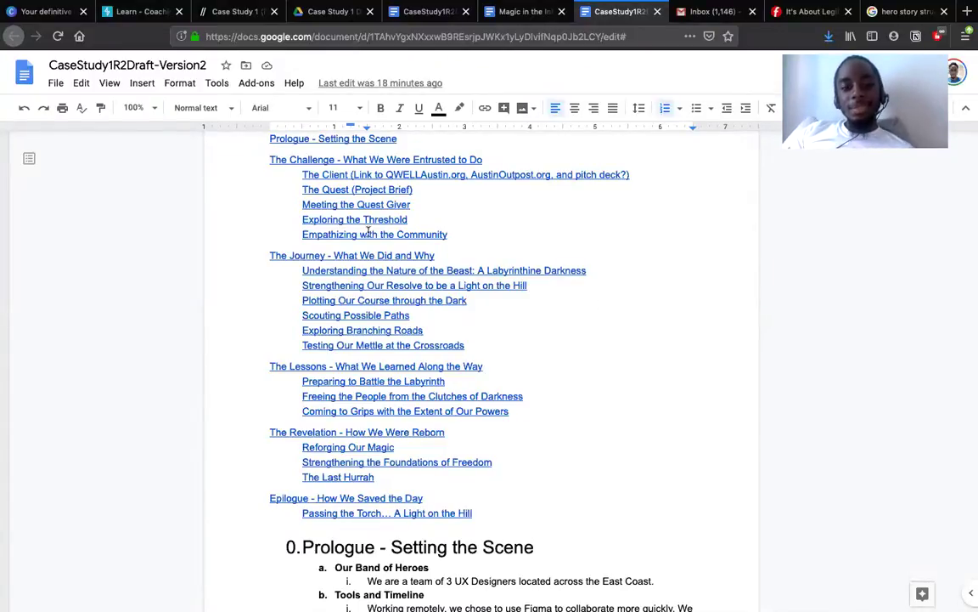
{"action": "scroll", "coordinate": [388, 280], "scroll_direction": "up", "scroll_amount": 1}
{"action": "scroll", "coordinate": [388, 280], "scroll_direction": "up", "scroll_amount": 1}
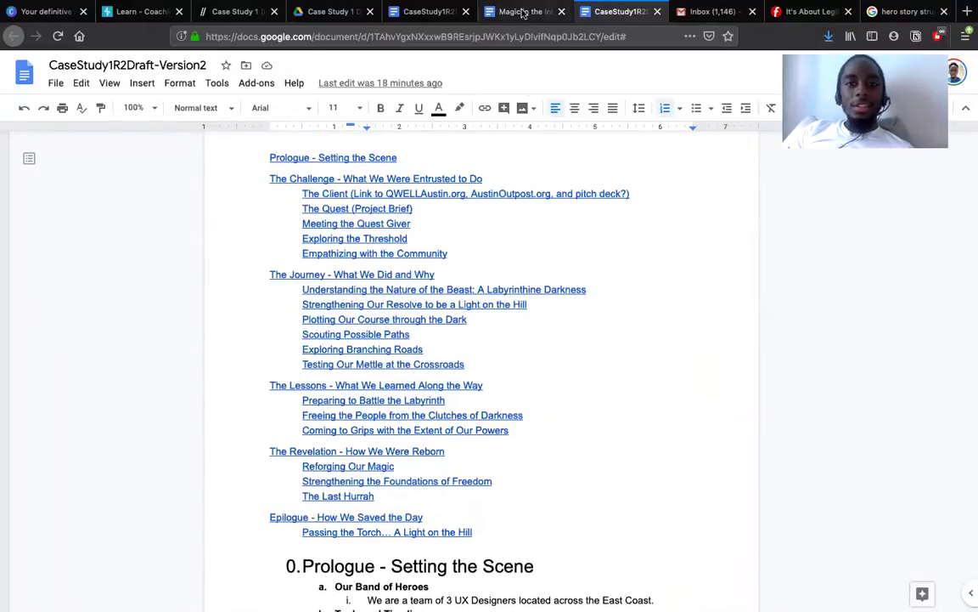
Open the CaseStudy1R2Draft-Version1 document and review its table of contents and Prologue section.
{"action": "left_click", "coordinate": [447, 14]}
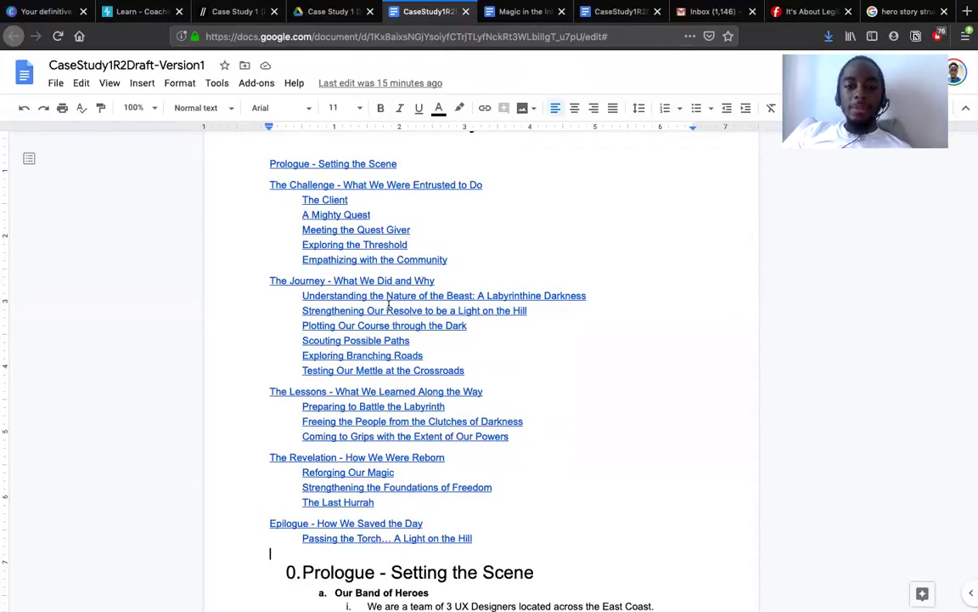
{"action": "left_click", "coordinate": [398, 369]}
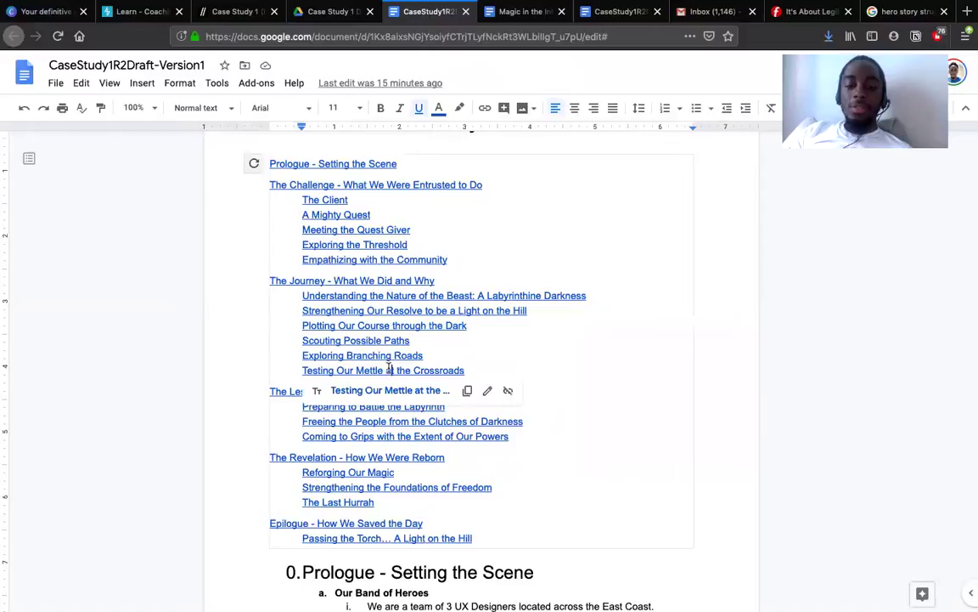
{"action": "key", "text": "Up"}
{"action": "key", "text": "Up"}
{"action": "key", "text": "Up"}
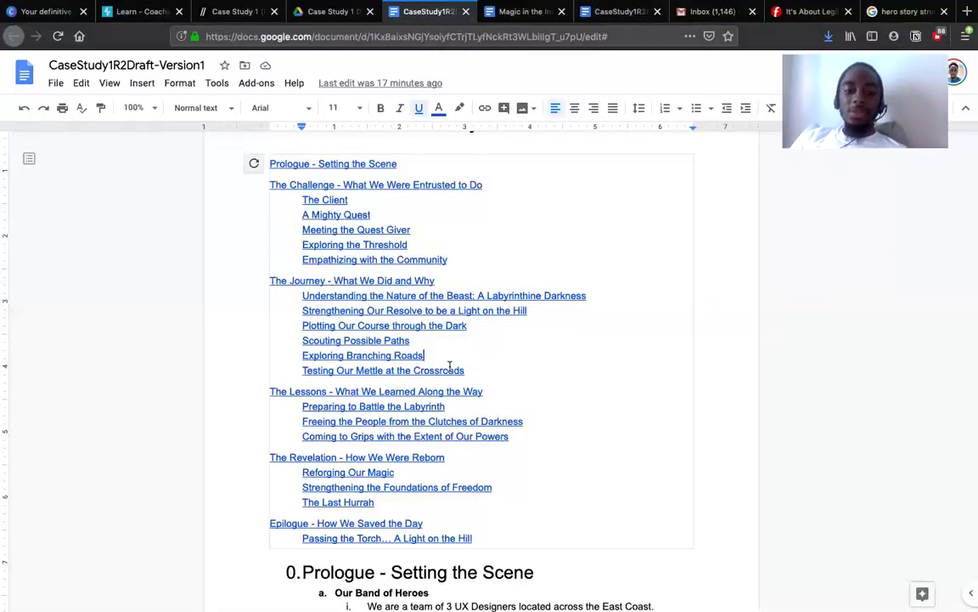
{"action": "scroll", "coordinate": [442, 389], "scroll_direction": "down", "scroll_amount": 3}
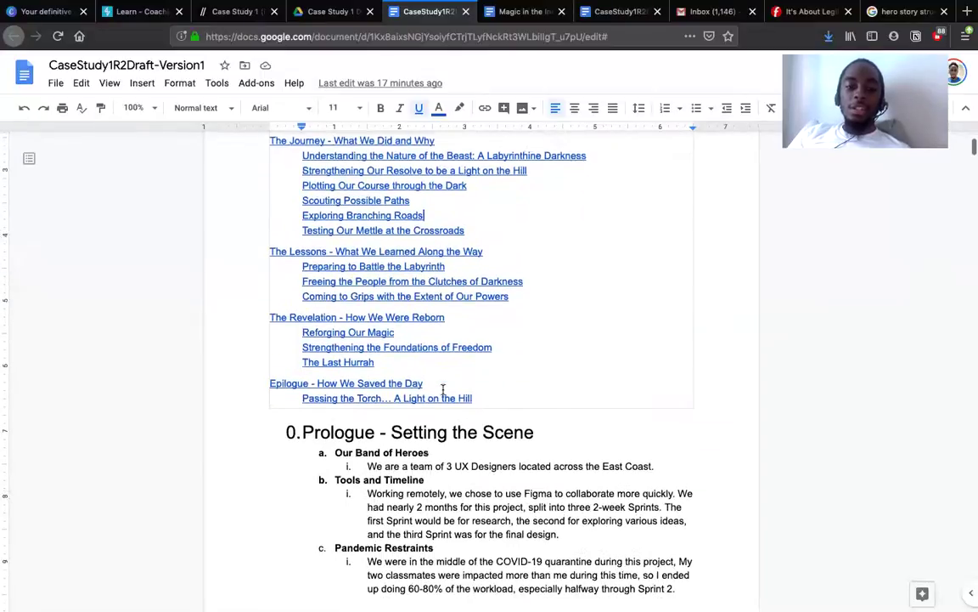
{"action": "scroll", "coordinate": [442, 390], "scroll_direction": "down", "scroll_amount": 2}
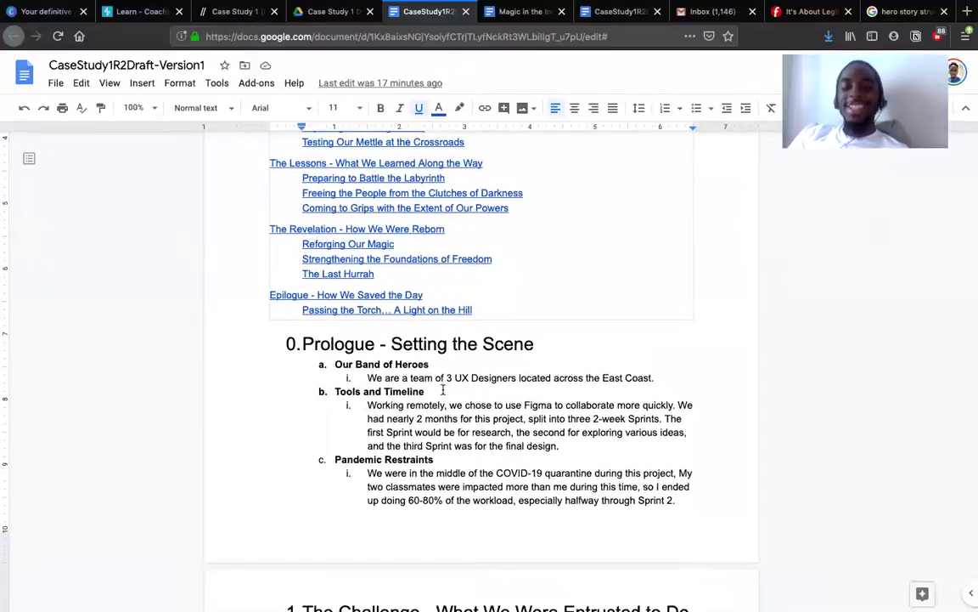
{"action": "scroll", "coordinate": [442, 390], "scroll_direction": "up", "scroll_amount": 5}
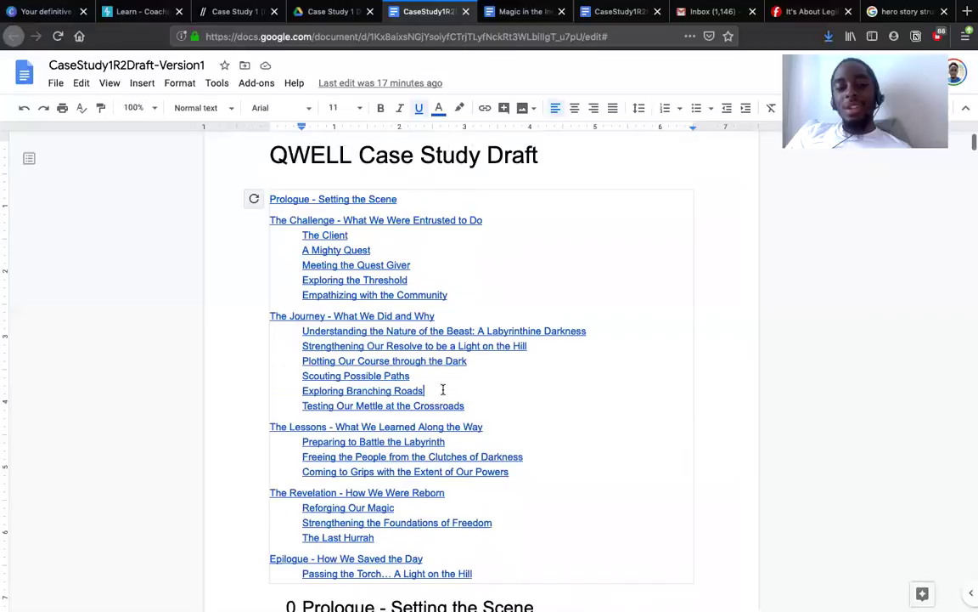
{"action": "scroll", "coordinate": [479, 402], "scroll_direction": "down", "scroll_amount": 1}
{"action": "scroll", "coordinate": [478, 402], "scroll_direction": "up", "scroll_amount": 1}
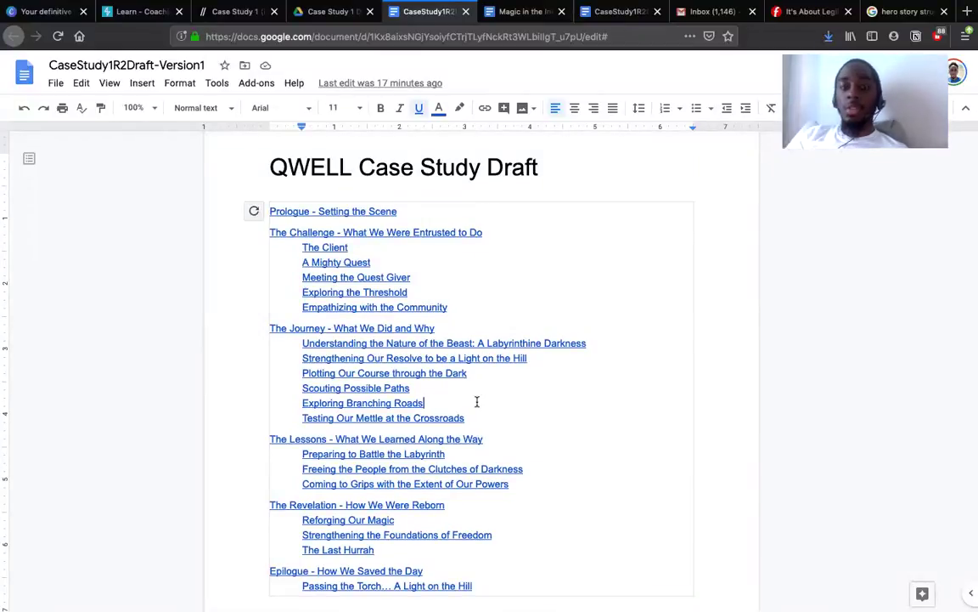
Return to the CaseStudy1R2Draft-Version2 document and read through the Prologue, The Client and A Mighty Quest sections.
{"action": "scroll", "coordinate": [476, 402], "scroll_direction": "down", "scroll_amount": 1}
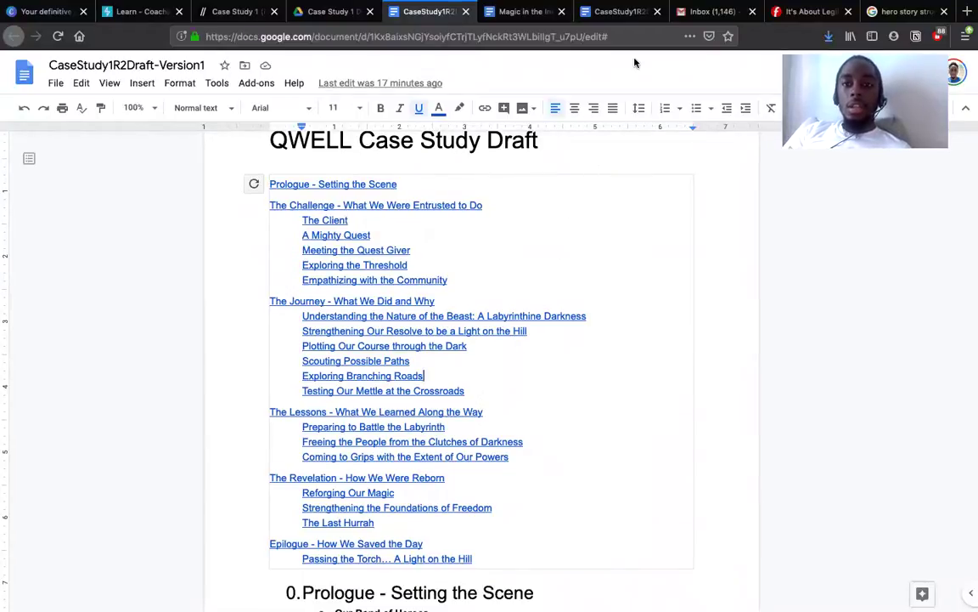
{"action": "left_click", "coordinate": [620, 12]}
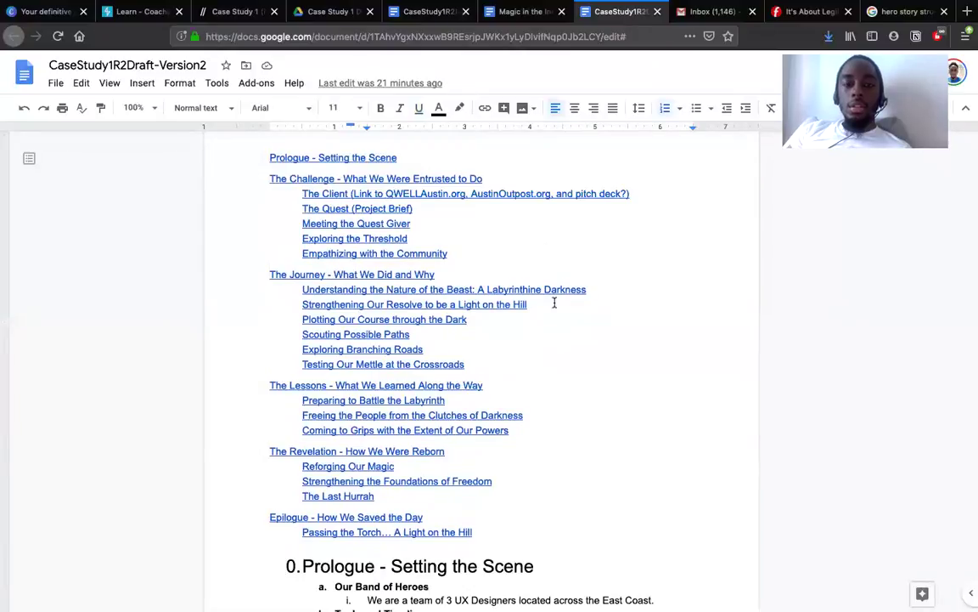
{"action": "scroll", "coordinate": [554, 303], "scroll_direction": "down", "scroll_amount": 5}
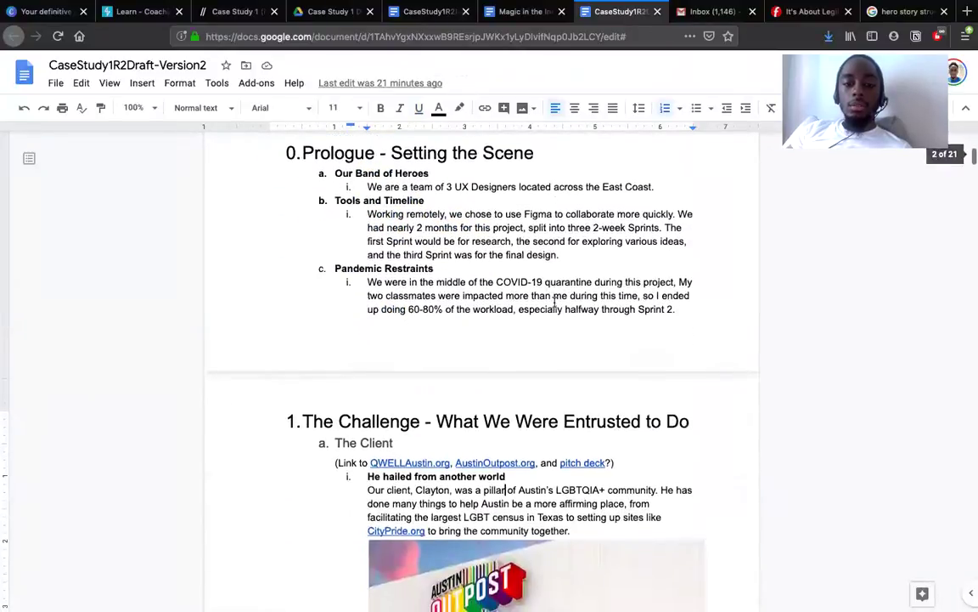
{"action": "scroll", "coordinate": [557, 261], "scroll_direction": "down", "scroll_amount": 5}
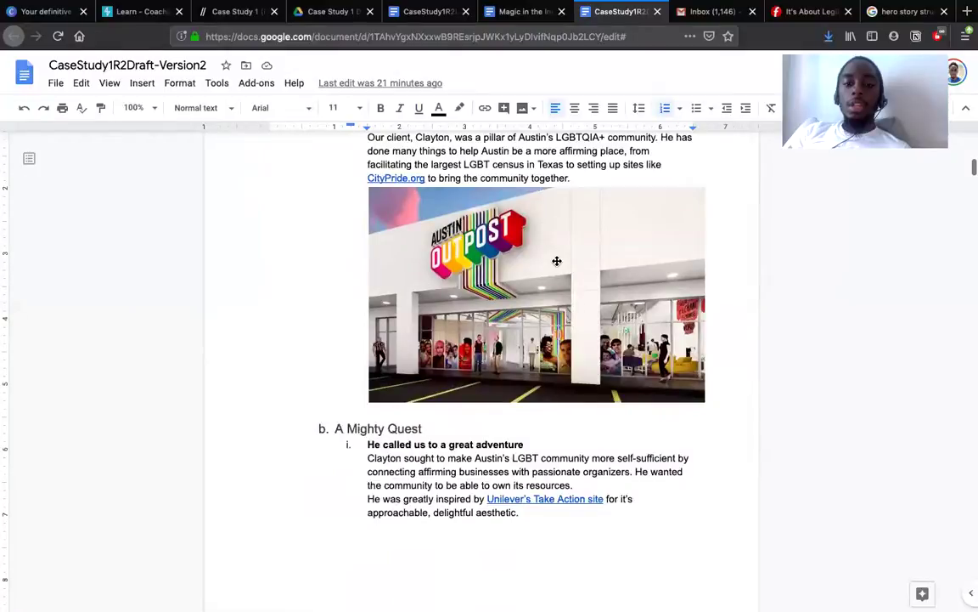
{"action": "double_click", "coordinate": [463, 472]}
{"action": "scroll", "coordinate": [508, 383], "scroll_direction": "up", "scroll_amount": 4}
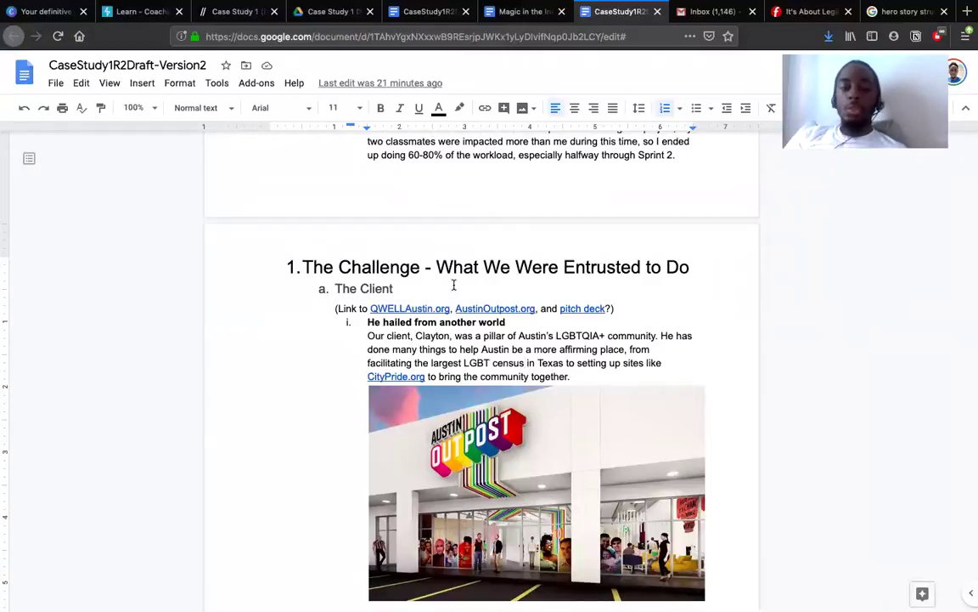
Highlight The Client heading and examine how The Challenge heading and the client introduction below it are worded.
{"action": "left_click", "coordinate": [384, 288]}
{"action": "triple_click", "coordinate": [356, 289]}
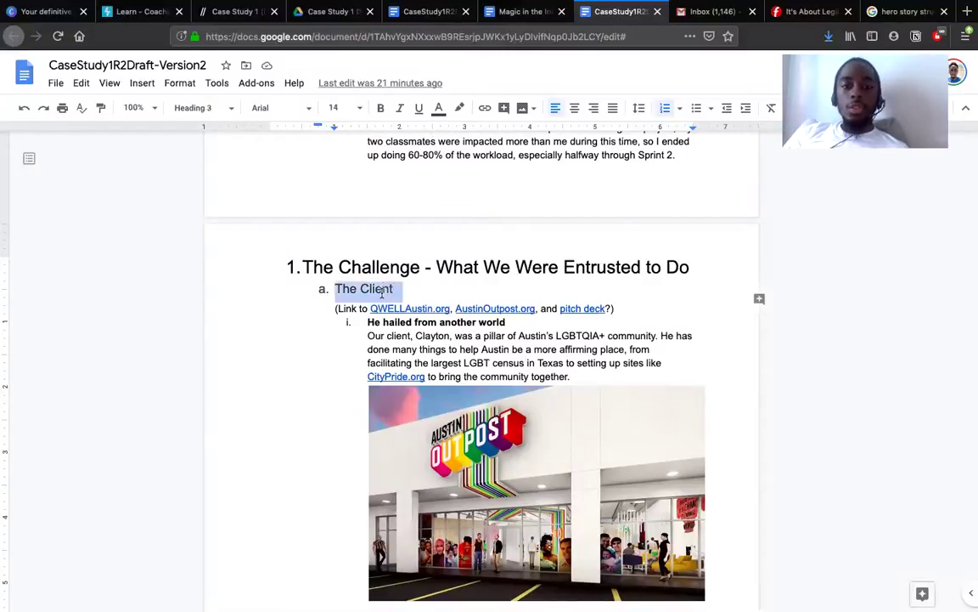
{"action": "left_click", "coordinate": [422, 266]}
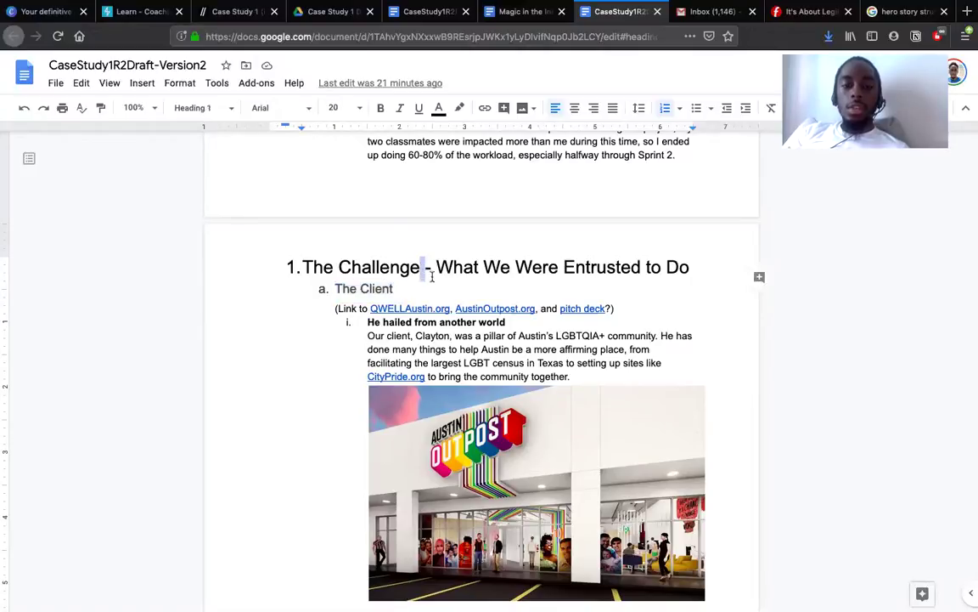
{"action": "left_click", "coordinate": [449, 338]}
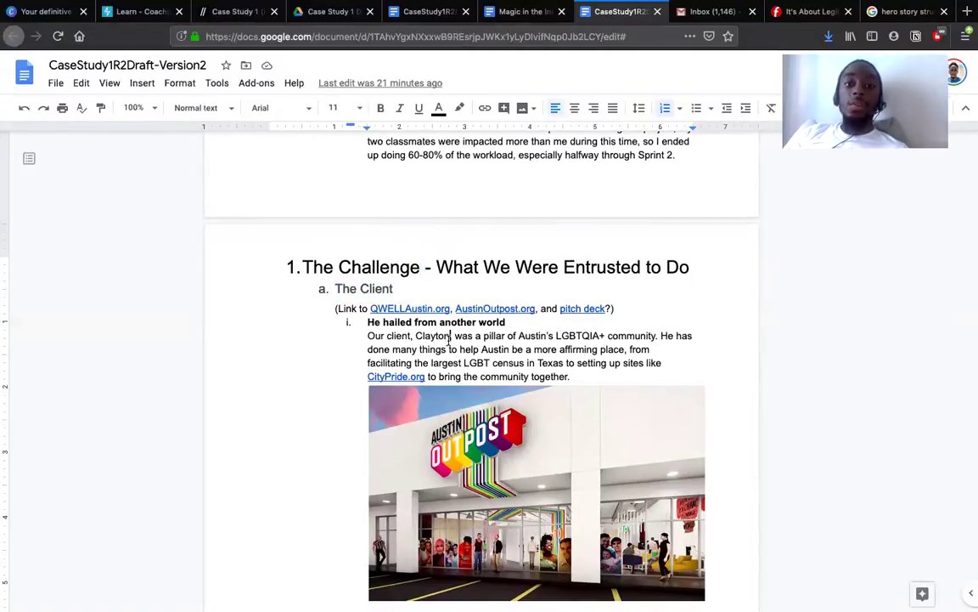
Read the Meeting the Quest Giver section and recheck the Prologue and table of contents of the Version2 draft.
{"action": "scroll", "coordinate": [445, 393], "scroll_direction": "down", "scroll_amount": 10}
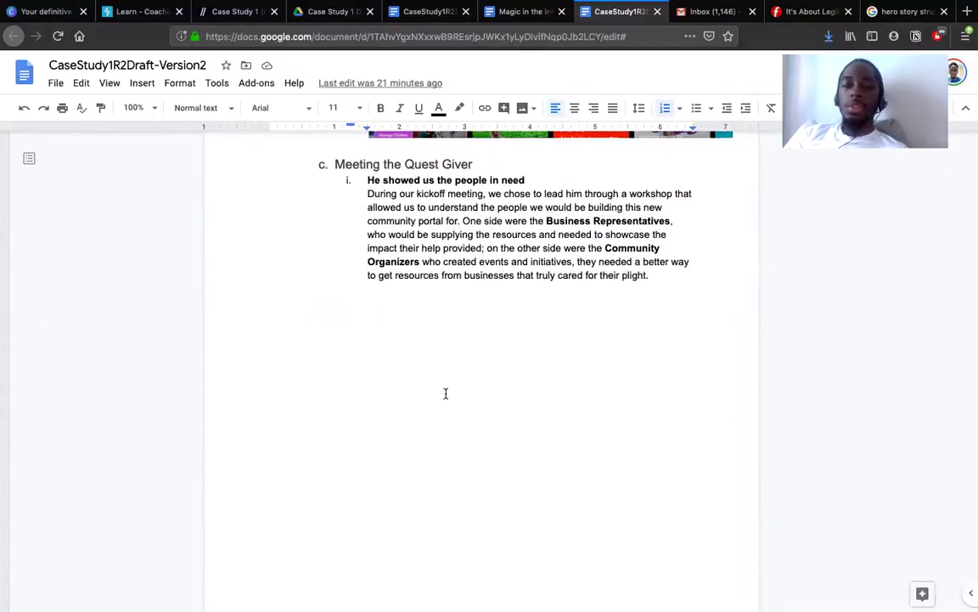
{"action": "scroll", "coordinate": [445, 393], "scroll_direction": "up", "scroll_amount": 15}
{"action": "scroll", "coordinate": [445, 393], "scroll_direction": "up", "scroll_amount": 1}
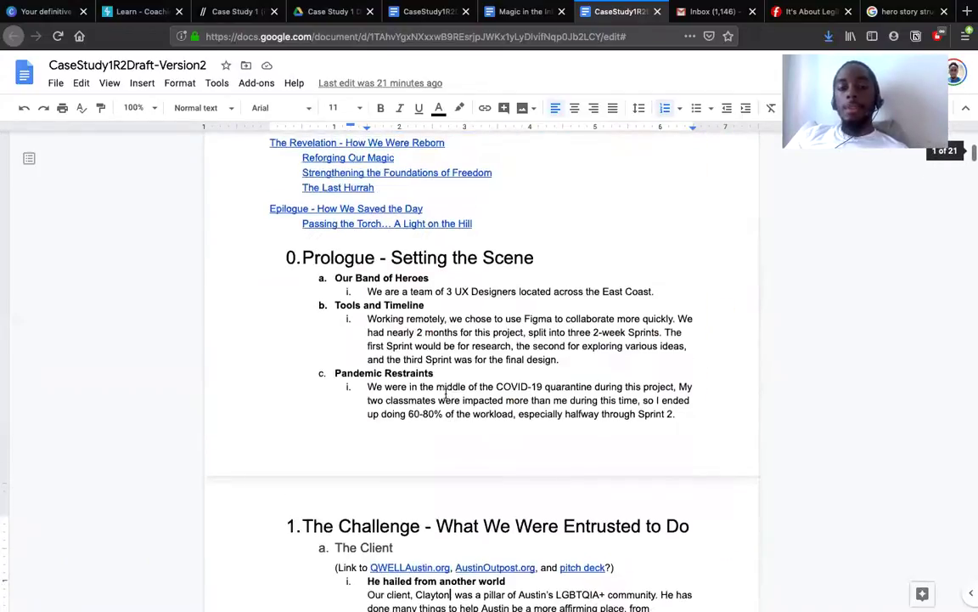
{"action": "scroll", "coordinate": [445, 393], "scroll_direction": "down", "scroll_amount": 2}
{"action": "scroll", "coordinate": [445, 393], "scroll_direction": "up", "scroll_amount": 10}
{"action": "scroll", "coordinate": [445, 393], "scroll_direction": "down", "scroll_amount": 1}
{"action": "scroll", "coordinate": [445, 393], "scroll_direction": "down", "scroll_amount": 3}
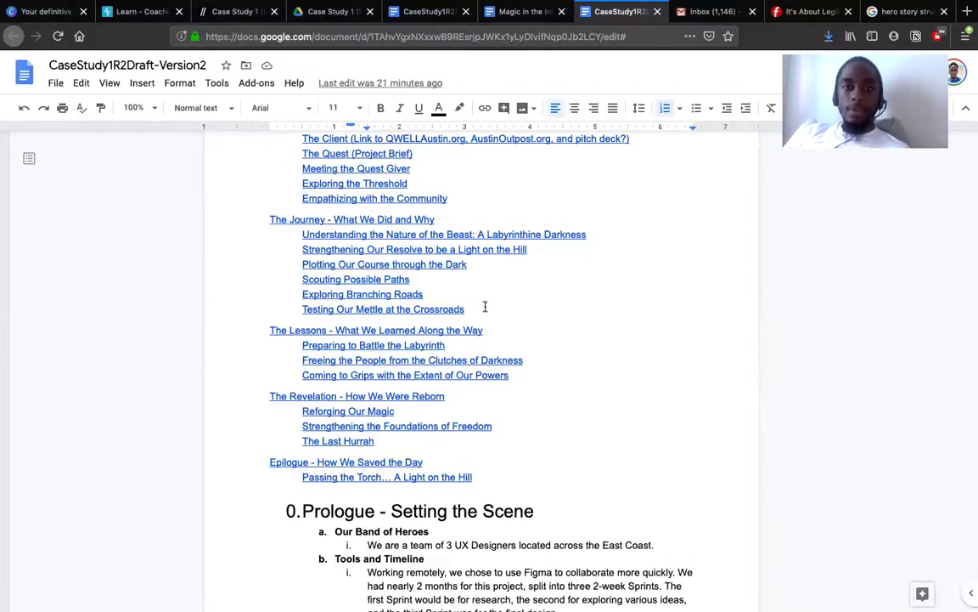
Switch to Figma and compare the Personal Brand Guide frames, including Version 10 and Version 12, for fonts, colours and box labels.
{"action": "key", "text": "super+Tab"}
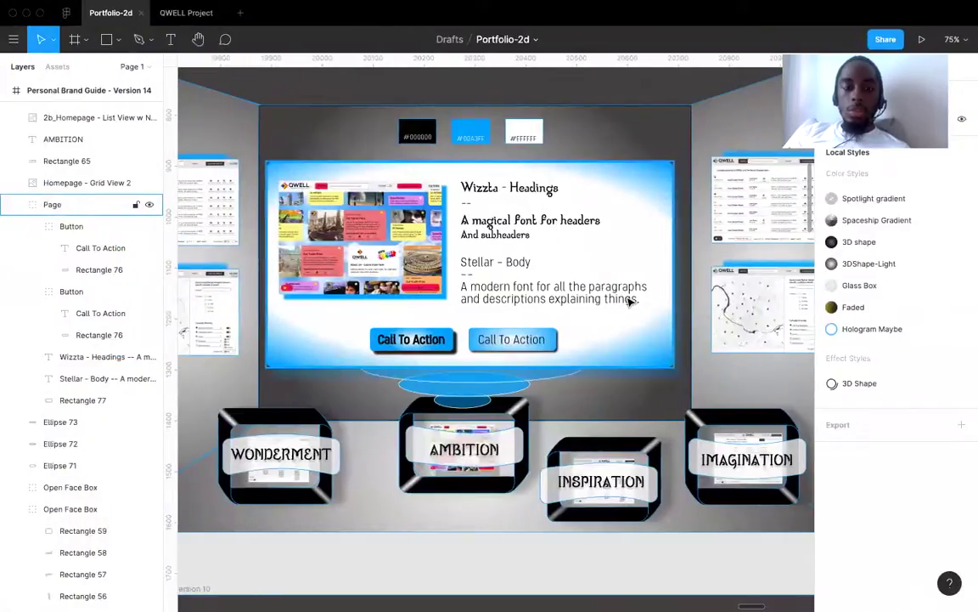
{"action": "scroll", "coordinate": [628, 303], "scroll_direction": "down", "scroll_amount": 2}
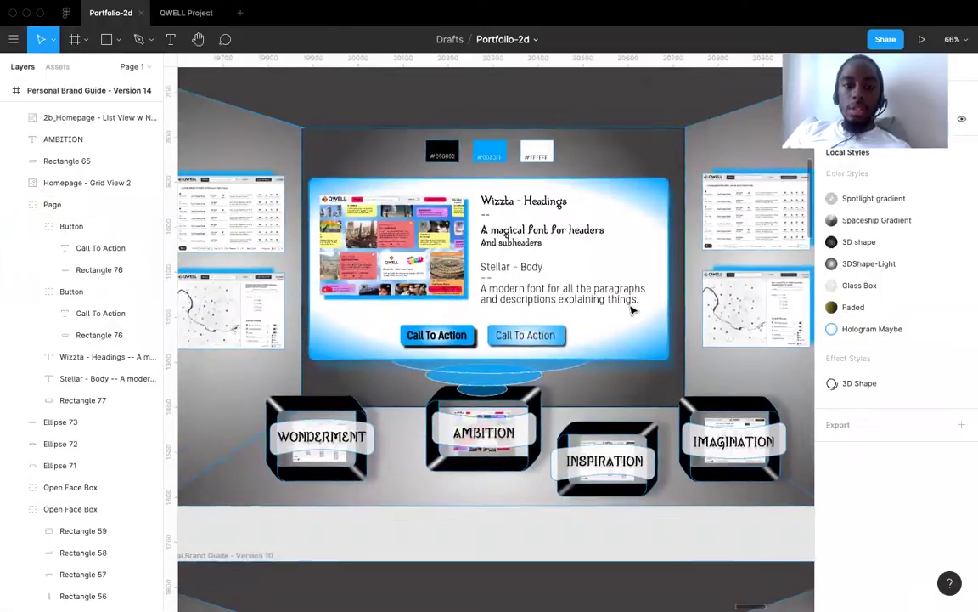
{"action": "scroll", "coordinate": [631, 310], "scroll_direction": "right", "scroll_amount": 2}
{"action": "scroll", "coordinate": [631, 310], "scroll_direction": "up", "scroll_amount": 1}
{"action": "scroll", "coordinate": [631, 310], "scroll_direction": "left", "scroll_amount": 2}
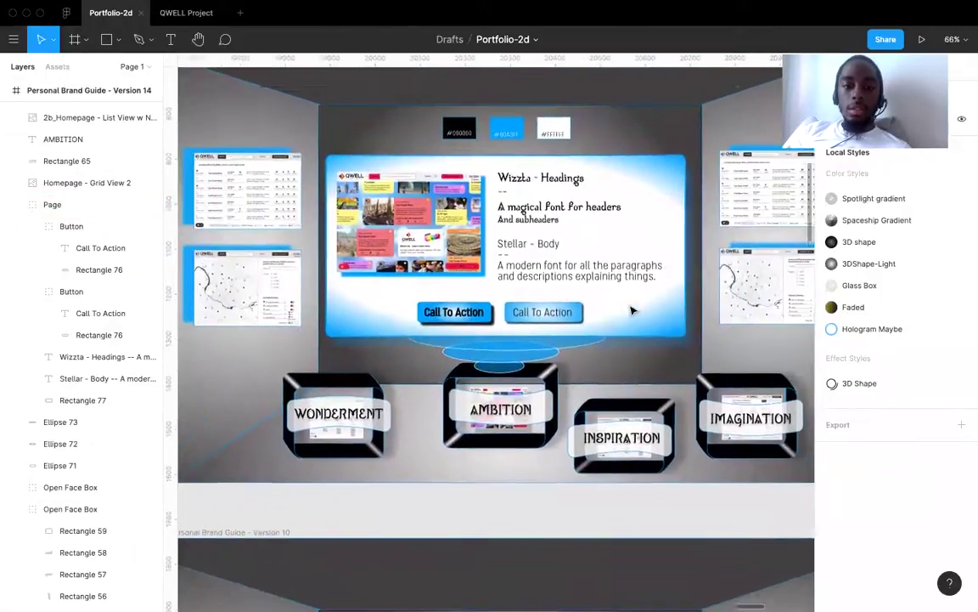
{"action": "scroll", "coordinate": [631, 310], "scroll_direction": "down", "scroll_amount": 10}
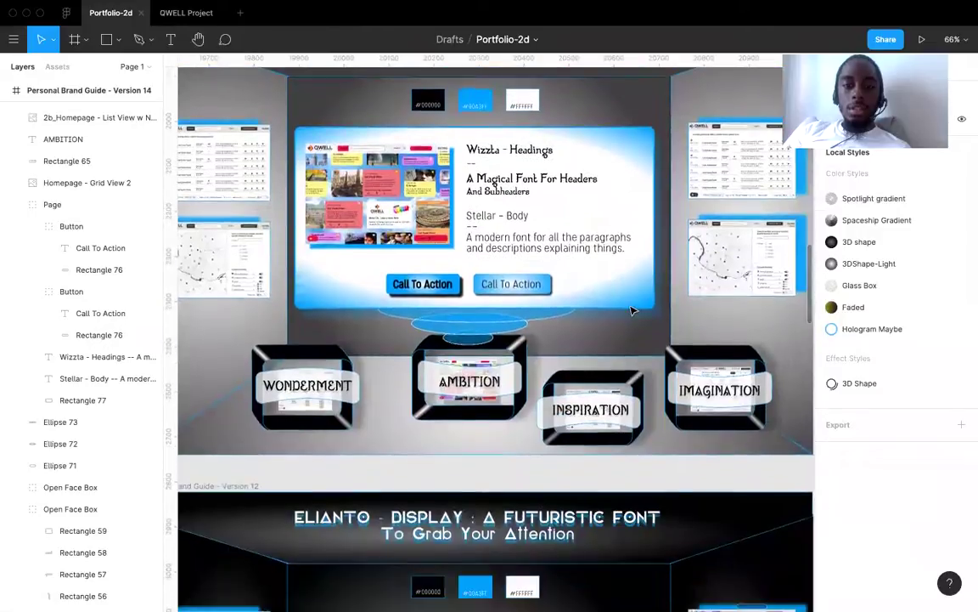
{"action": "scroll", "coordinate": [631, 310], "scroll_direction": "left", "scroll_amount": 1}
{"action": "scroll", "coordinate": [632, 310], "scroll_direction": "up", "scroll_amount": 4}
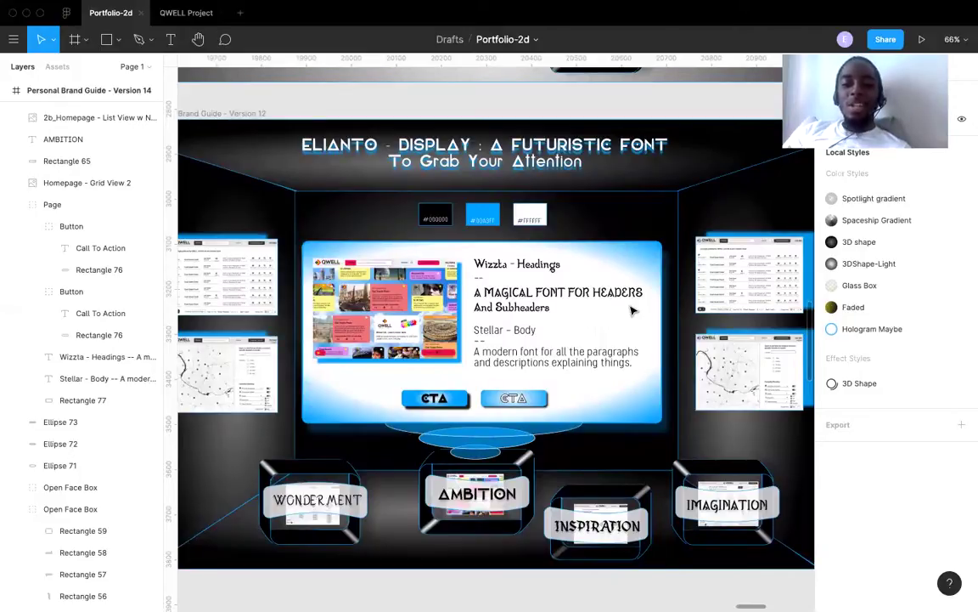
{"action": "scroll", "coordinate": [631, 310], "scroll_direction": "down", "scroll_amount": 3}
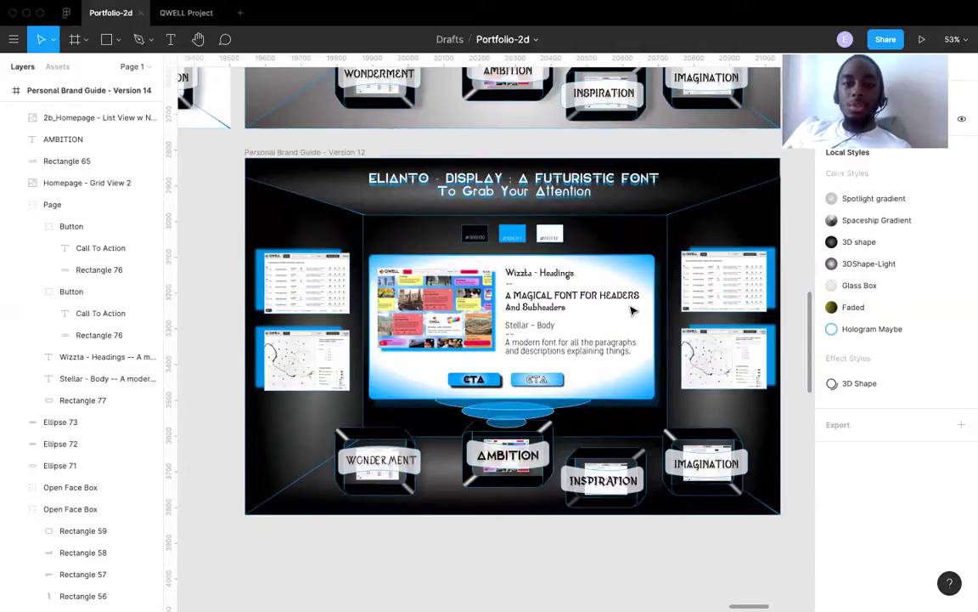
{"action": "scroll", "coordinate": [631, 310], "scroll_direction": "up", "scroll_amount": 5}
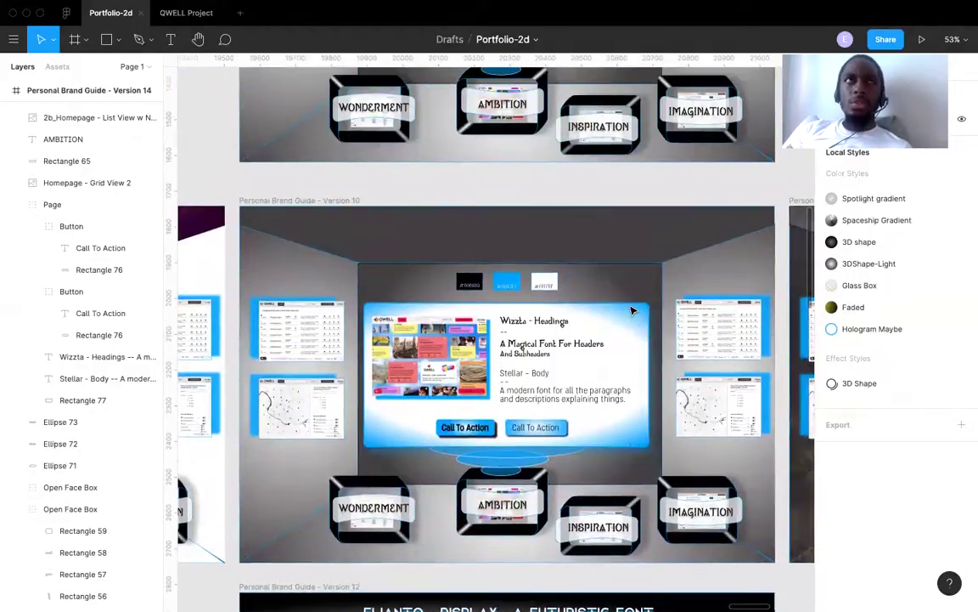